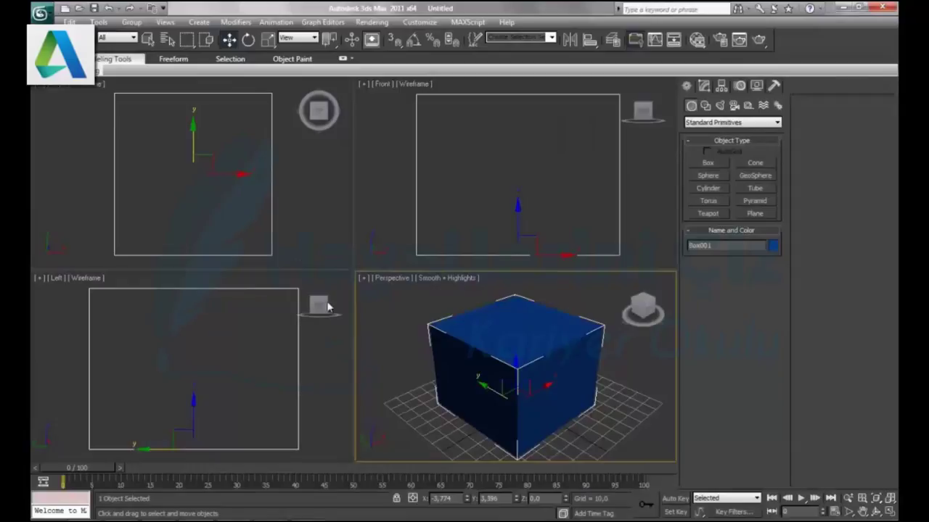
Deselect the blue box, maximize the Top view, and open the Cameras creation category
left_click(343, 217)
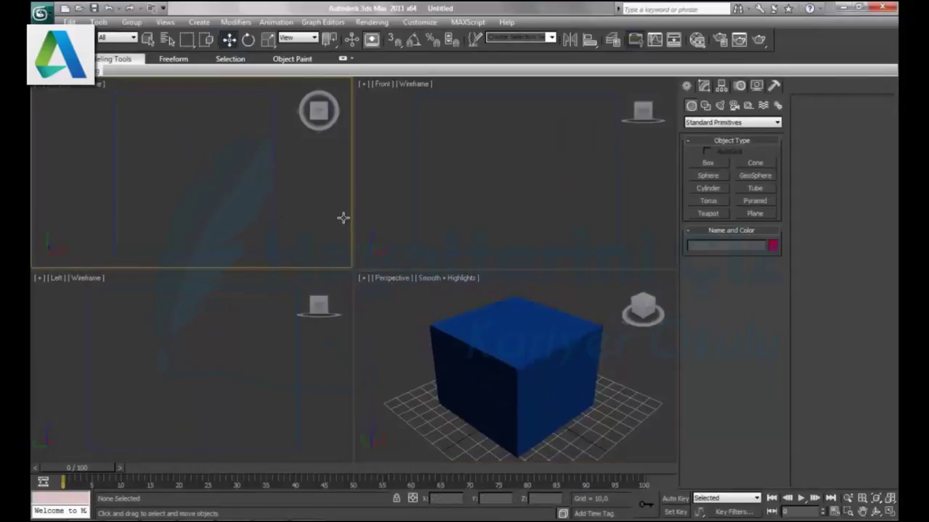
left_click(890, 511)
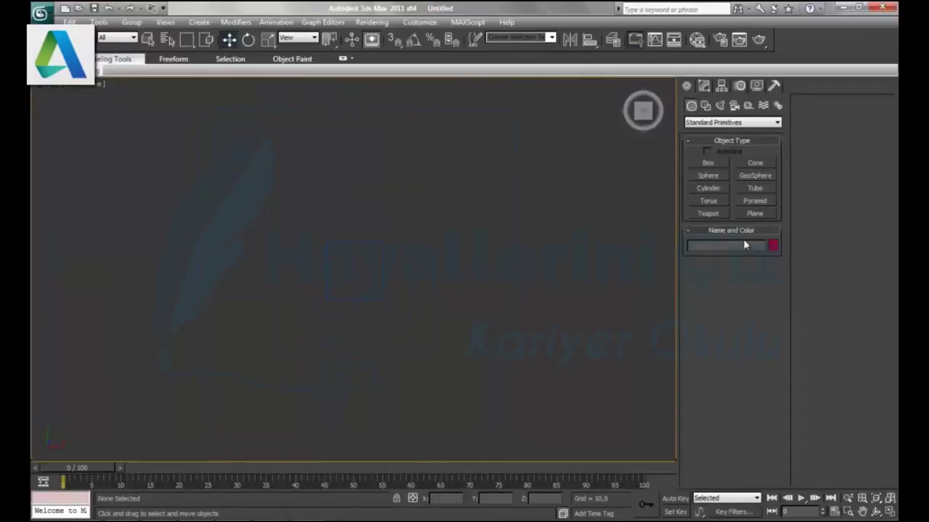
left_click(735, 106)
Create target camera Camera001 aimed at the box and pull the camera back from its target
left_click(708, 164)
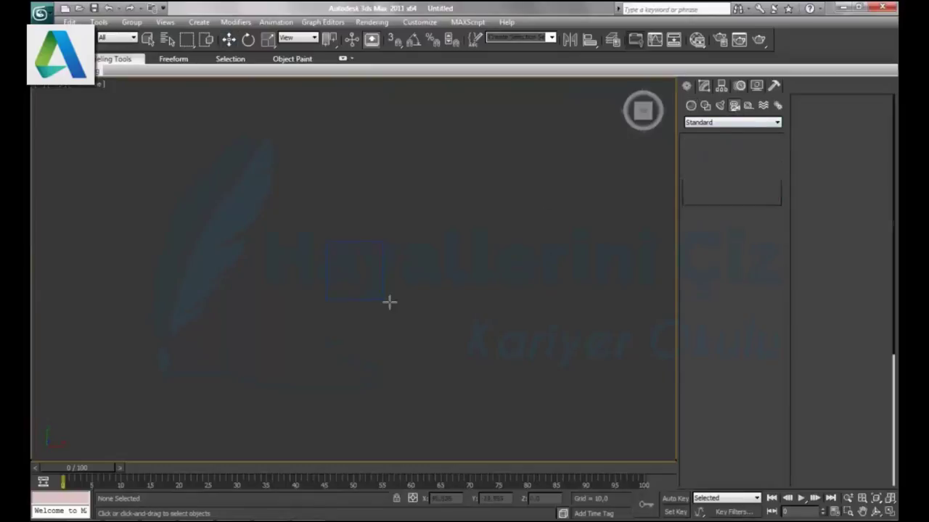
mouse_move(360, 267)
left_mouse_down()
mouse_move(364, 353)
mouse_move(322, 228)
mouse_move(359, 195)
left_mouse_up()
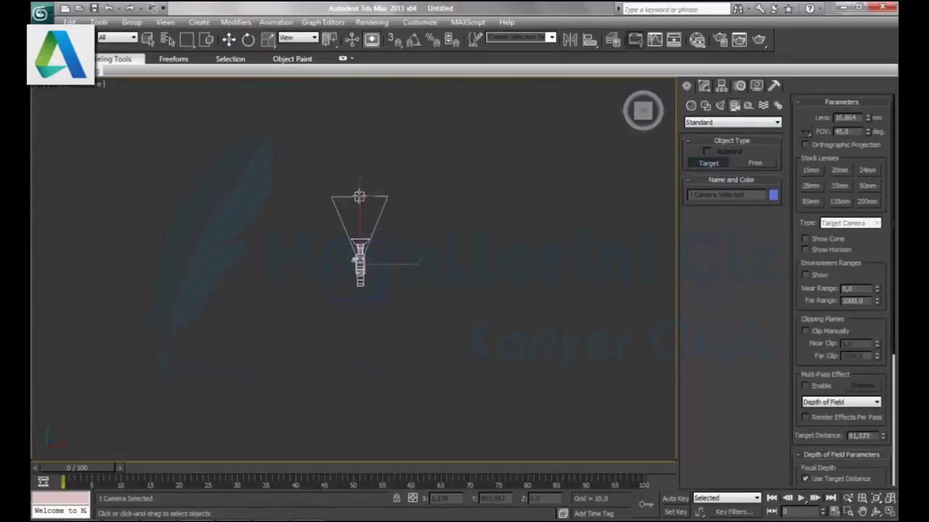
right_click(360, 196)
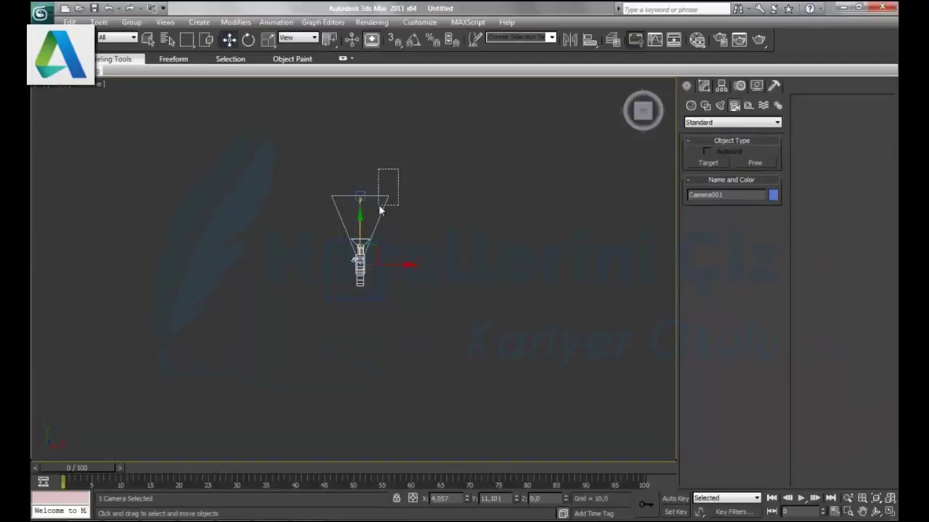
left_click_drag(353, 220, 353, 280)
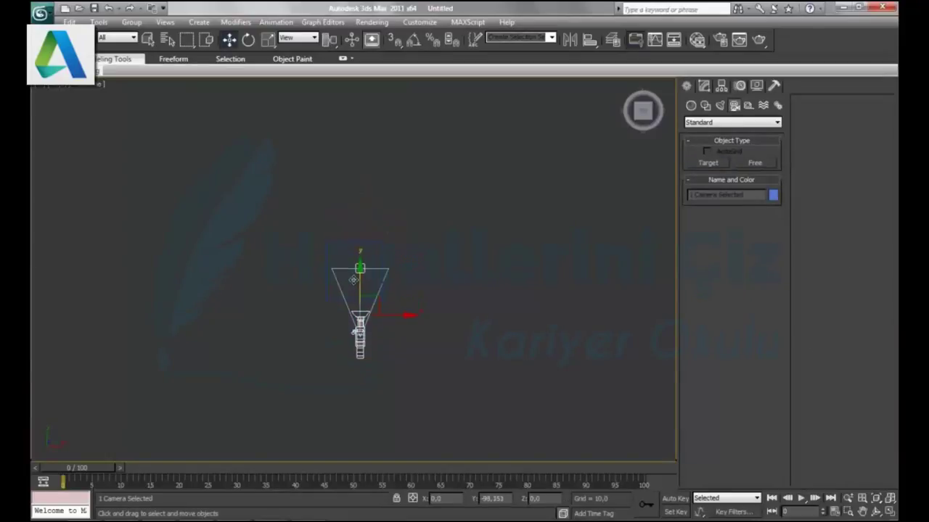
left_click_drag(398, 314, 393, 317)
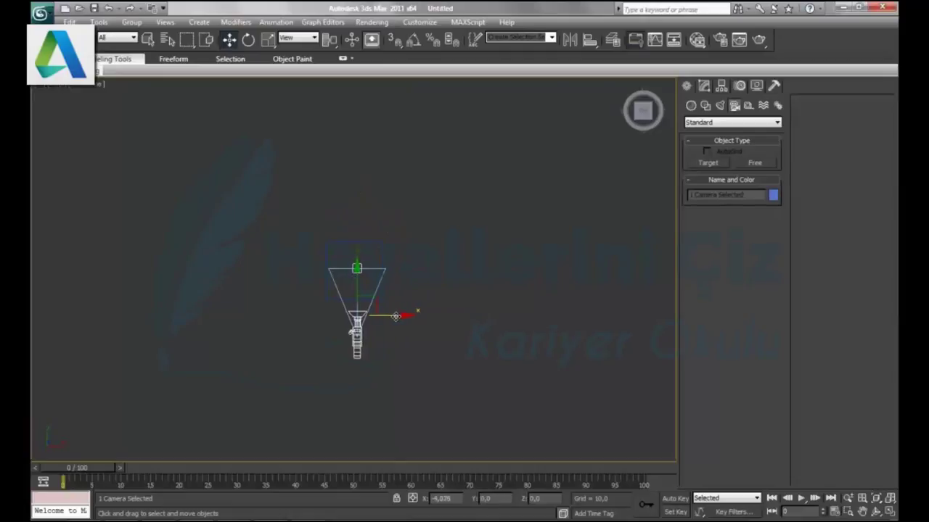
left_click(354, 335)
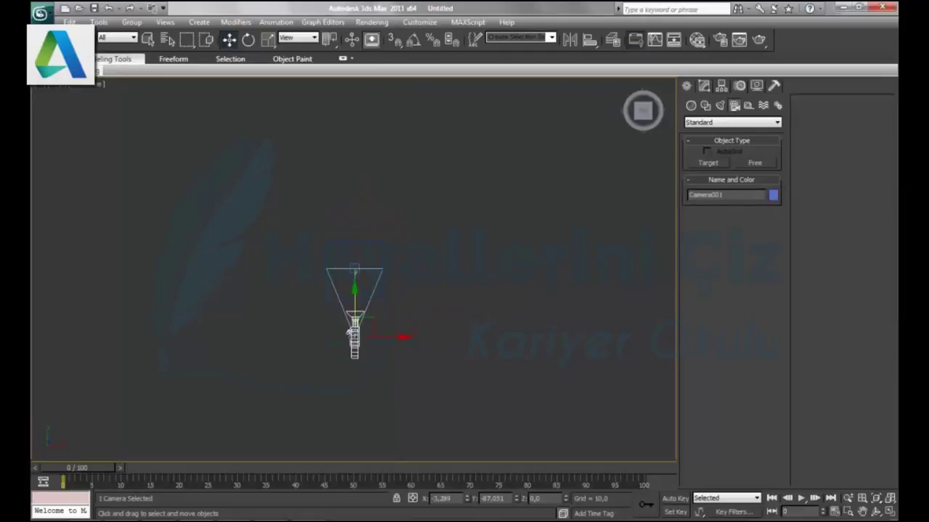
left_click_drag(350, 333, 350, 417)
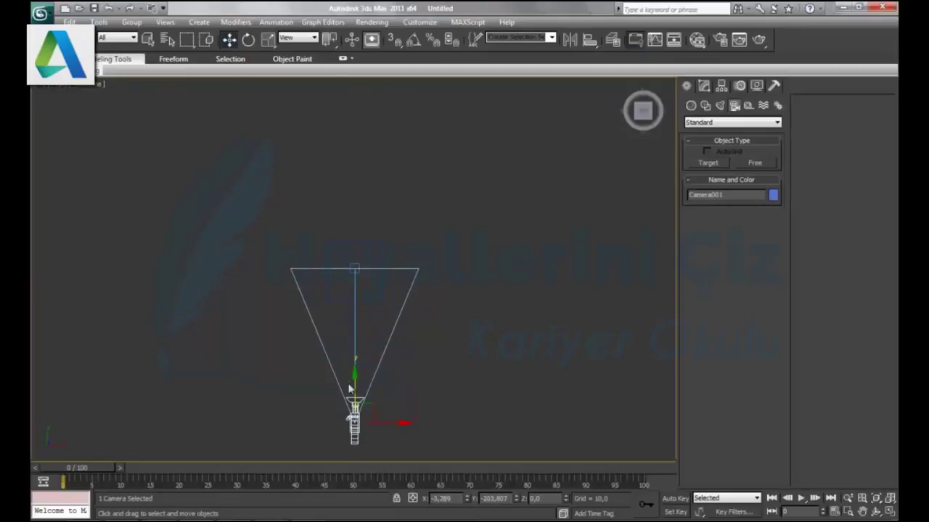
Deselect the camera, restore the four-viewport layout, and activate the Perspective view
left_click(703, 86)
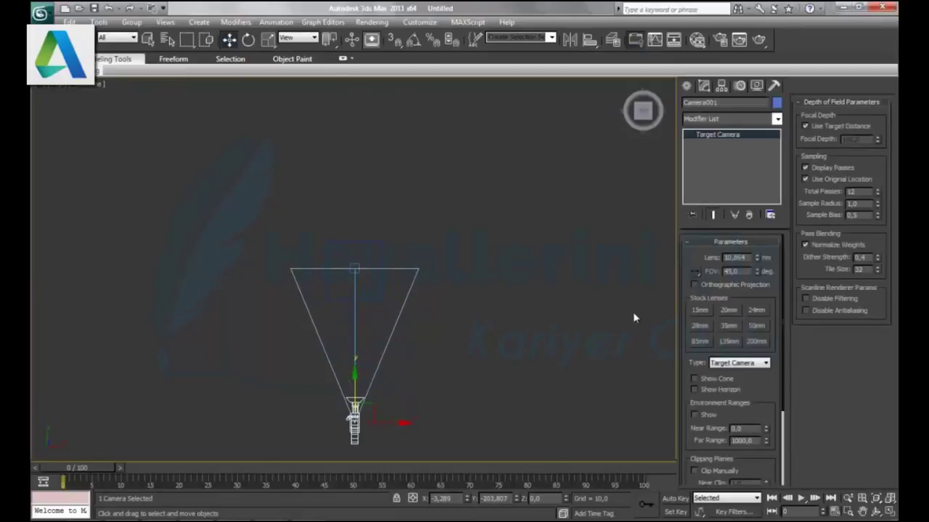
left_click(601, 321)
left_click(891, 512)
right_click(562, 338)
Show Camera001 in the Perspective viewport and truck it so the box sits lower above the grid
key("c")
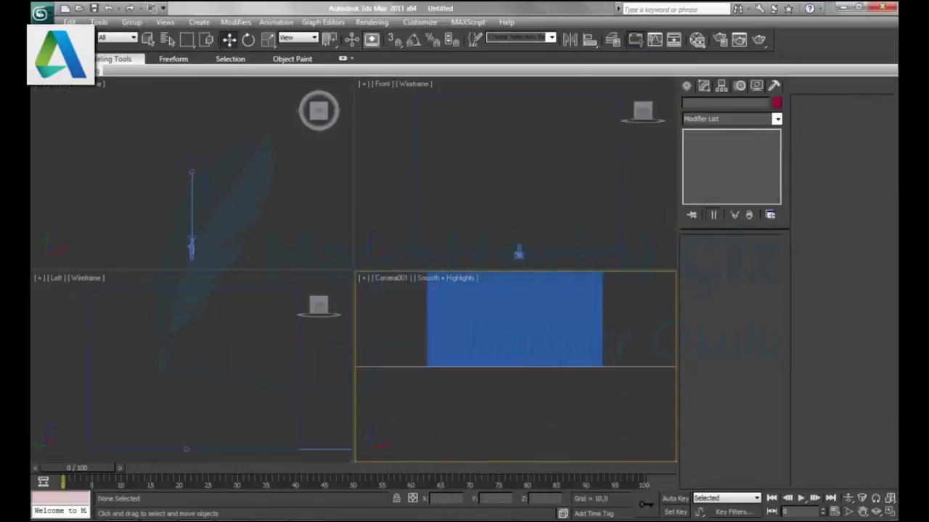
left_click(891, 513)
left_click(862, 512)
left_click_drag(428, 186, 449, 311)
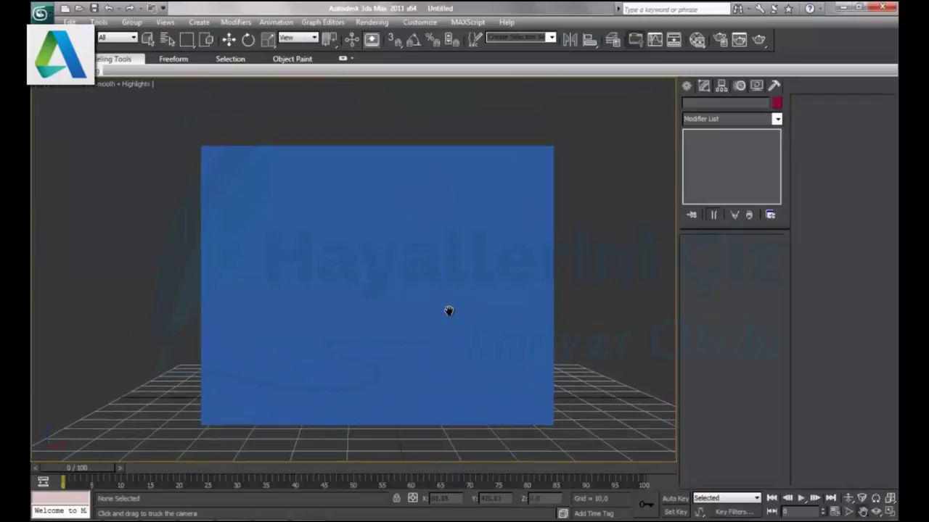
Restore the four views and launch Rendering > Panorama Exporter with the Camera001 view active
left_click(891, 513)
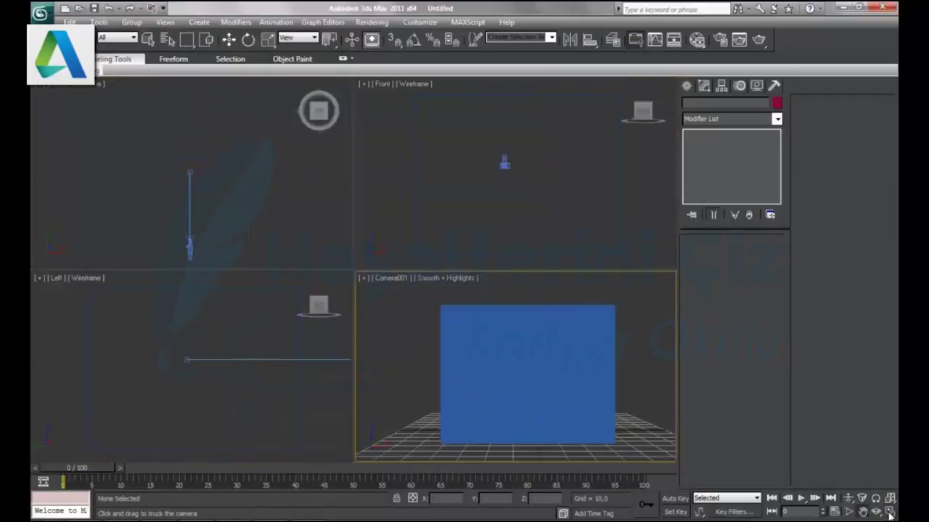
left_click(258, 317)
left_click(548, 306)
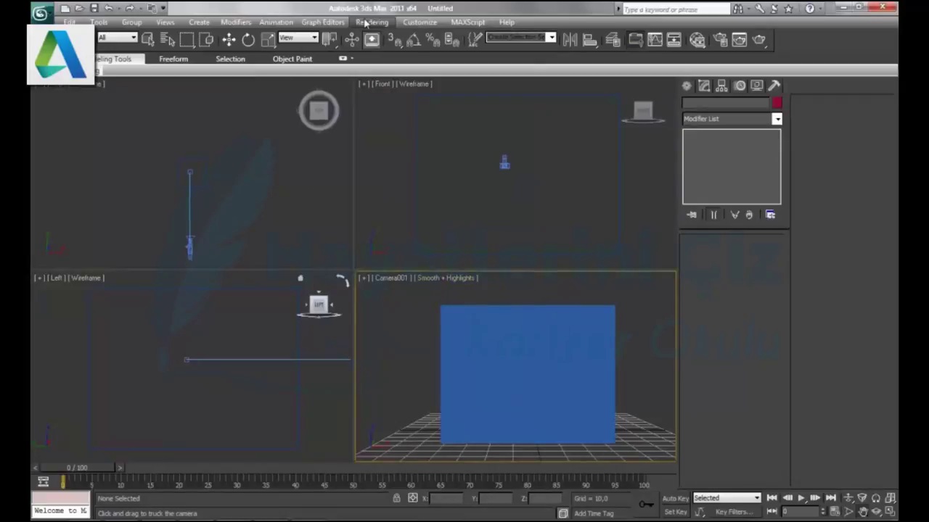
left_click(371, 22)
left_click(405, 247)
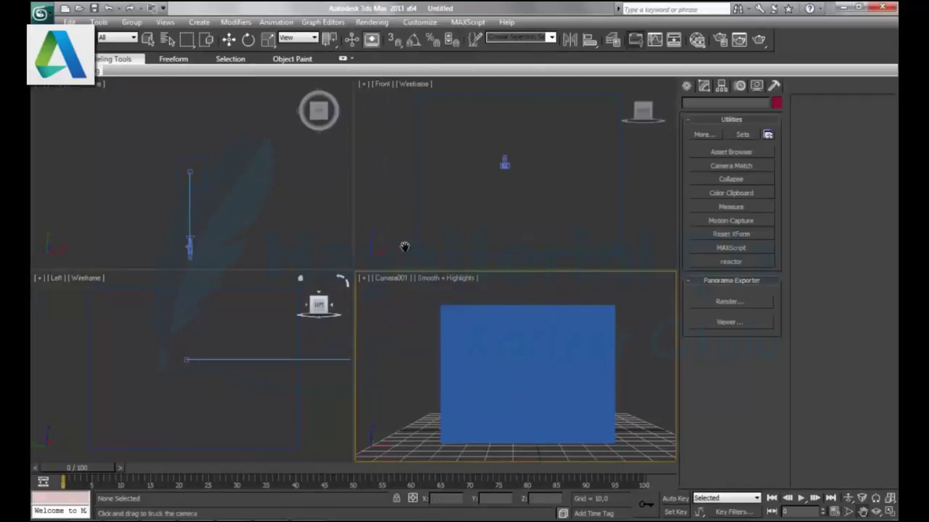
Render a 512×256 Camera001 panorama over the old file, look around the preview, then close it
left_click(742, 302)
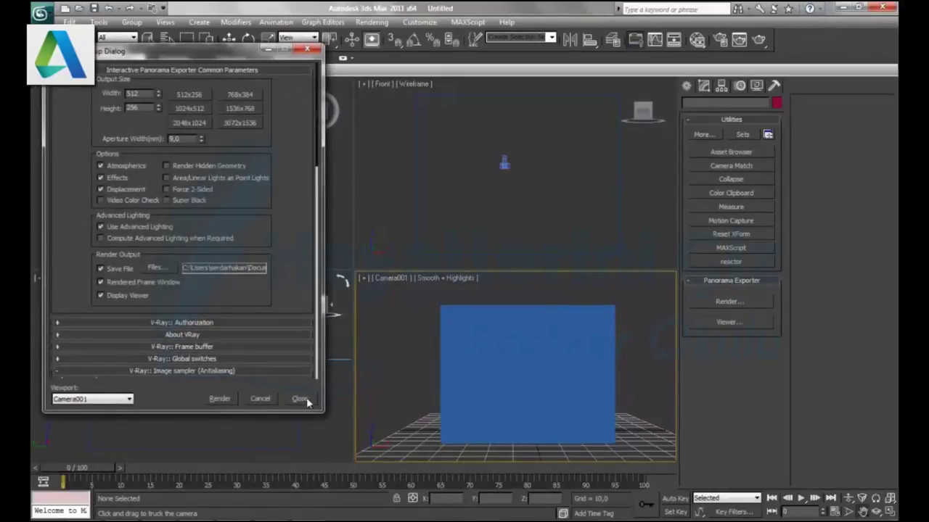
left_click(221, 399)
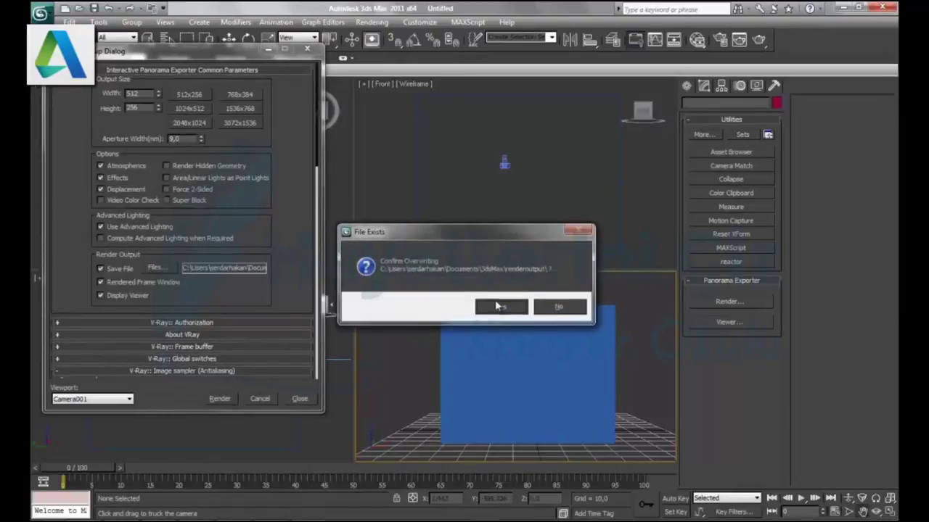
left_click(497, 307)
mouse_move(479, 316)
left_mouse_down()
mouse_move(477, 290)
mouse_move(429, 270)
mouse_move(479, 247)
mouse_move(494, 275)
mouse_move(450, 282)
mouse_move(500, 245)
left_mouse_up()
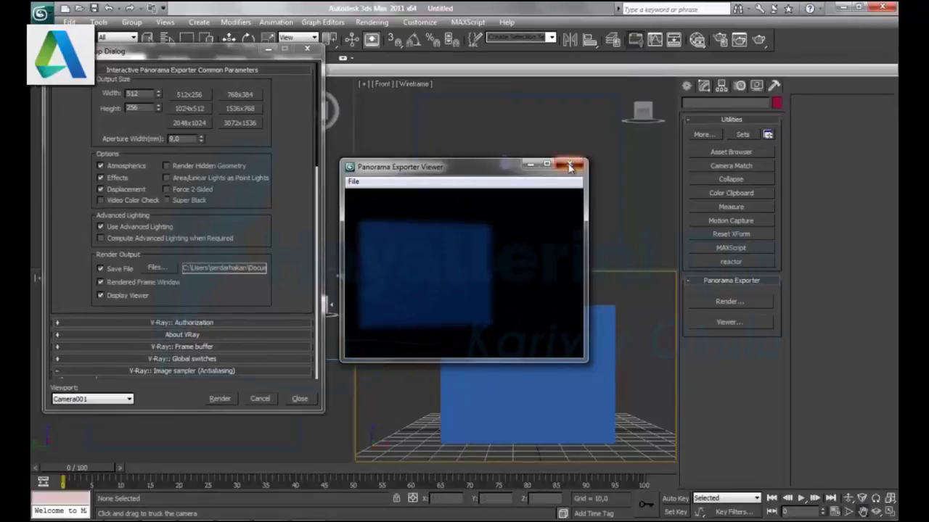
left_click(570, 167)
Render a 3072×1536 panorama with 36.0 mm aperture width, overwriting the existing file
left_click(254, 128)
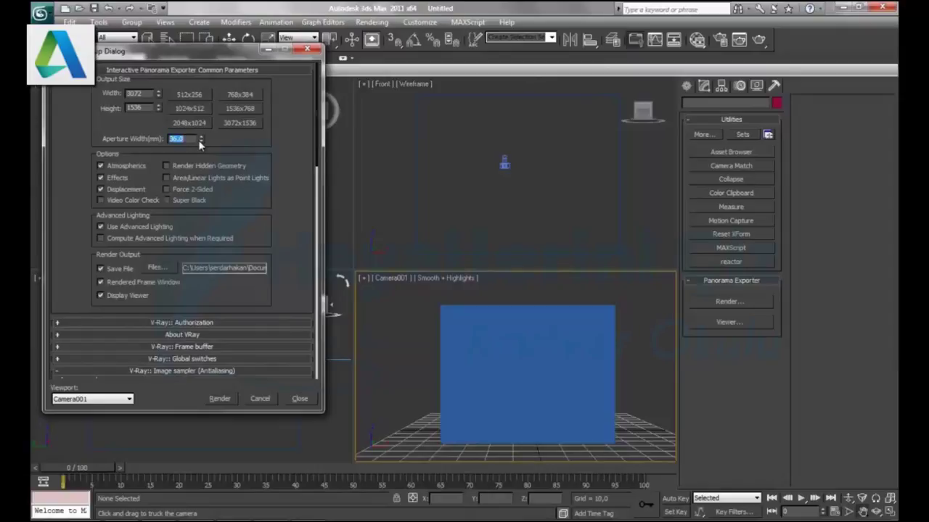
left_click(218, 400)
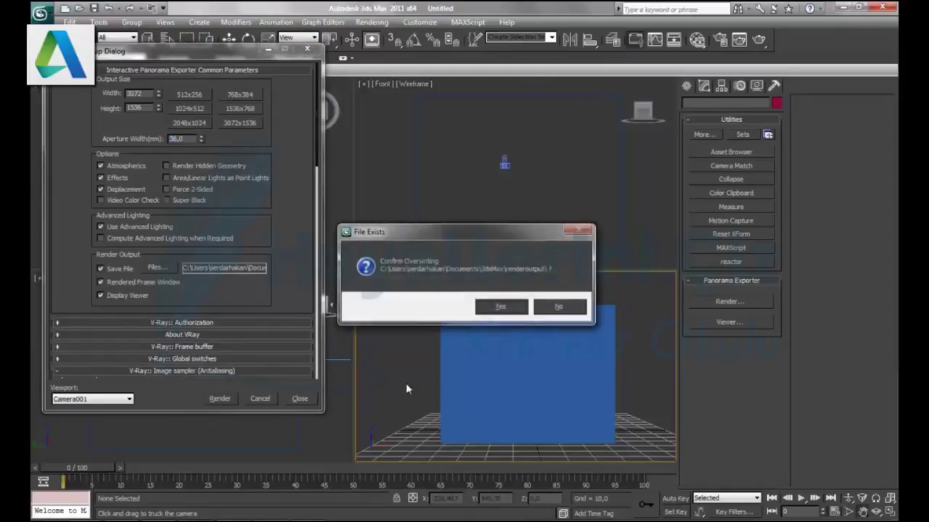
left_click(499, 308)
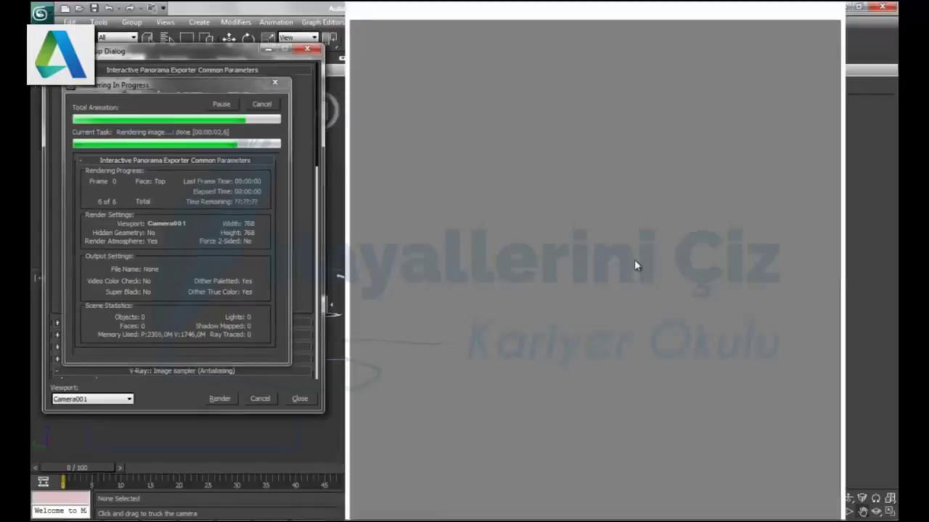
Maximize the Panorama Exporter Viewer and drag to look around the high-resolution panorama
mouse_move(518, 311)
left_mouse_down()
mouse_move(483, 273)
mouse_move(433, 290)
left_mouse_up()
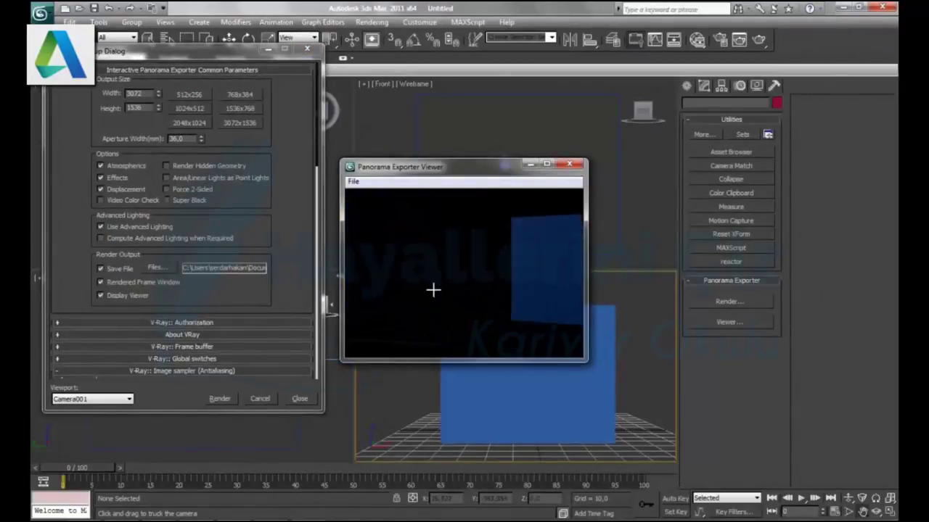
left_click_drag(433, 291, 491, 249)
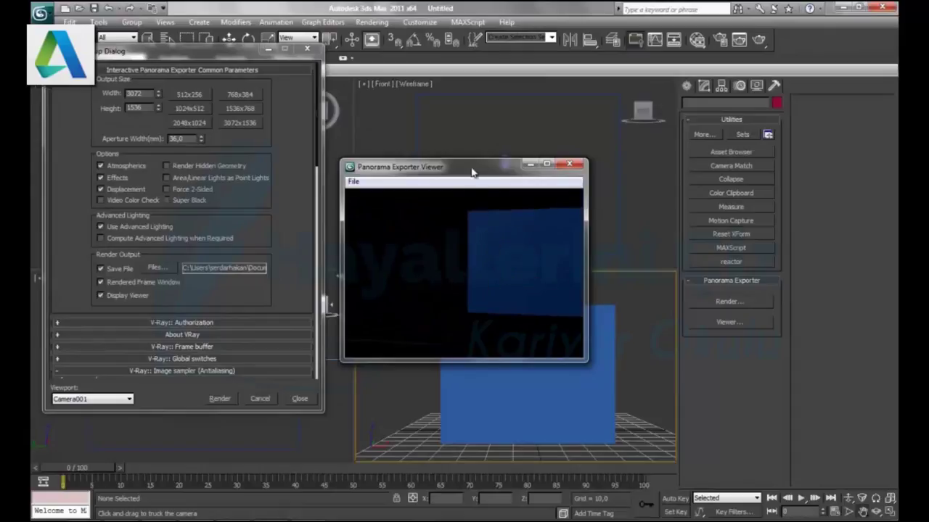
double_click(471, 172)
mouse_move(581, 254)
left_mouse_down()
mouse_move(616, 257)
mouse_move(608, 268)
mouse_move(616, 295)
mouse_move(556, 271)
mouse_move(524, 242)
mouse_move(483, 164)
mouse_move(348, 182)
mouse_move(247, 312)
mouse_move(261, 393)
mouse_move(346, 476)
mouse_move(439, 500)
mouse_move(539, 370)
mouse_move(551, 182)
mouse_move(520, 166)
mouse_move(534, 174)
left_mouse_up()
Close the viewer and re-render the 3072×1536 panorama at 9.0 mm aperture, overwriting the file
left_click(893, 7)
type("5")
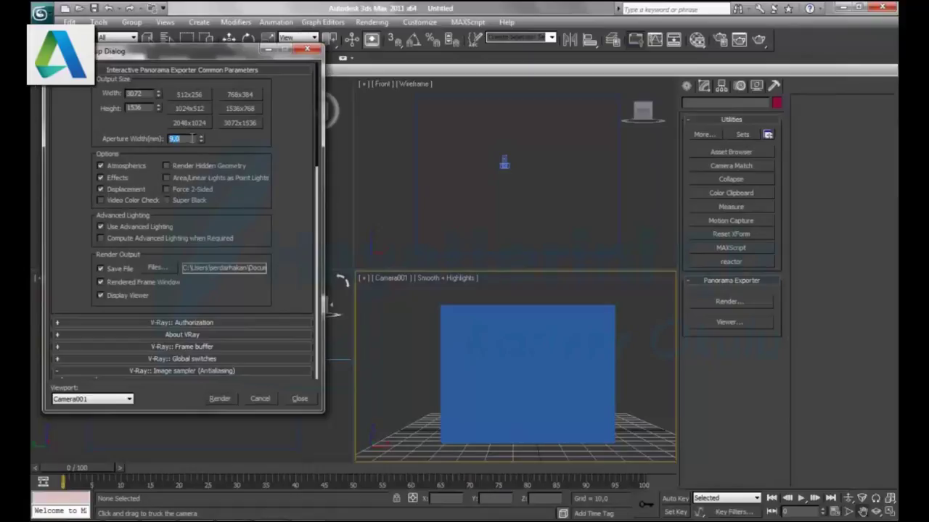
left_click(218, 399)
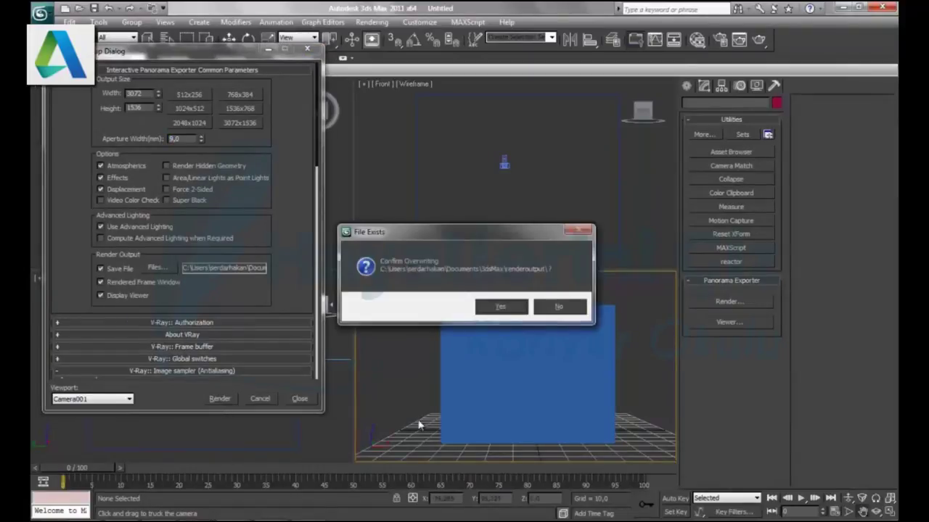
left_click(508, 306)
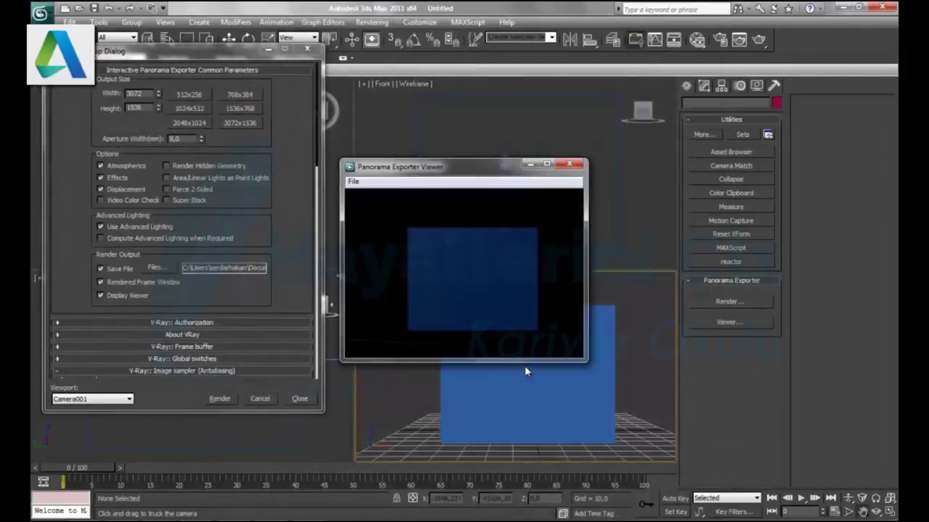
Maximize the new panorama viewer and rotate it to view the blue box from several angles
left_click_drag(485, 297, 488, 300)
double_click(450, 172)
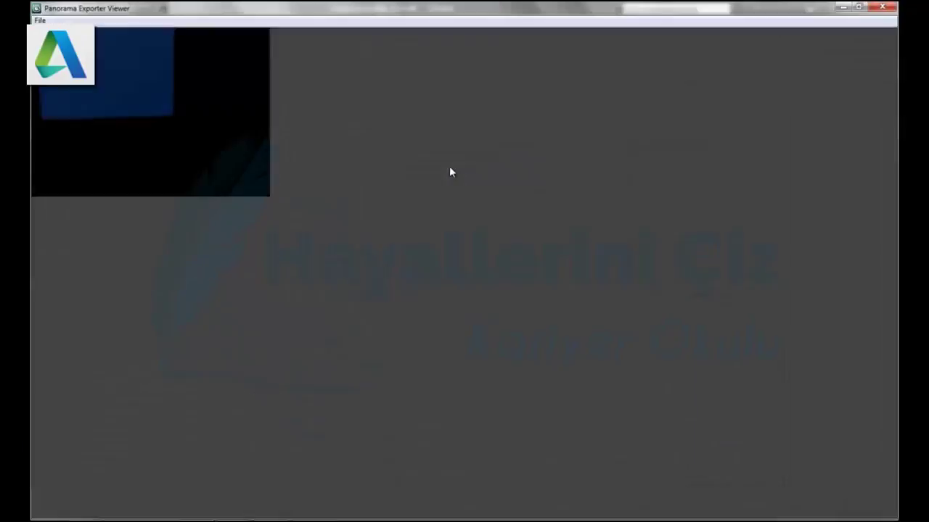
mouse_move(327, 146)
left_mouse_down()
mouse_move(348, 148)
mouse_move(415, 199)
left_mouse_up()
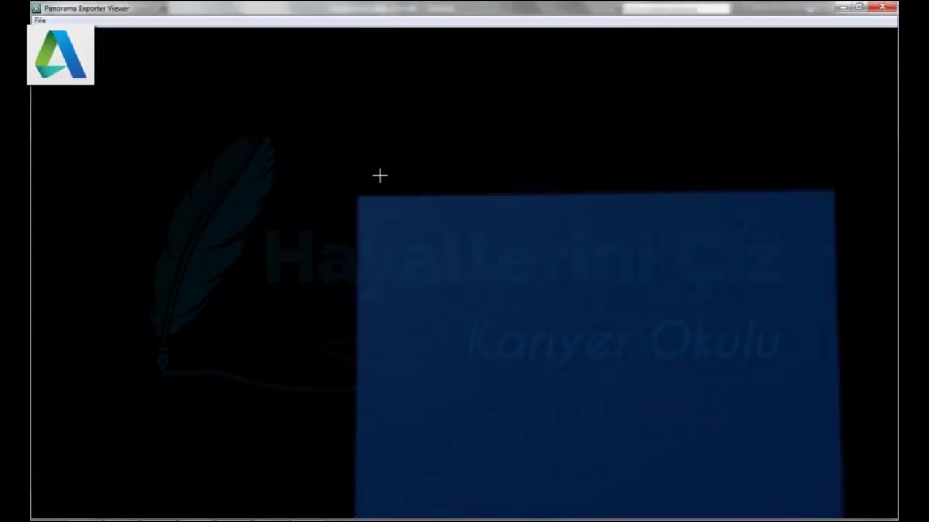
left_click_drag(567, 392, 335, 211)
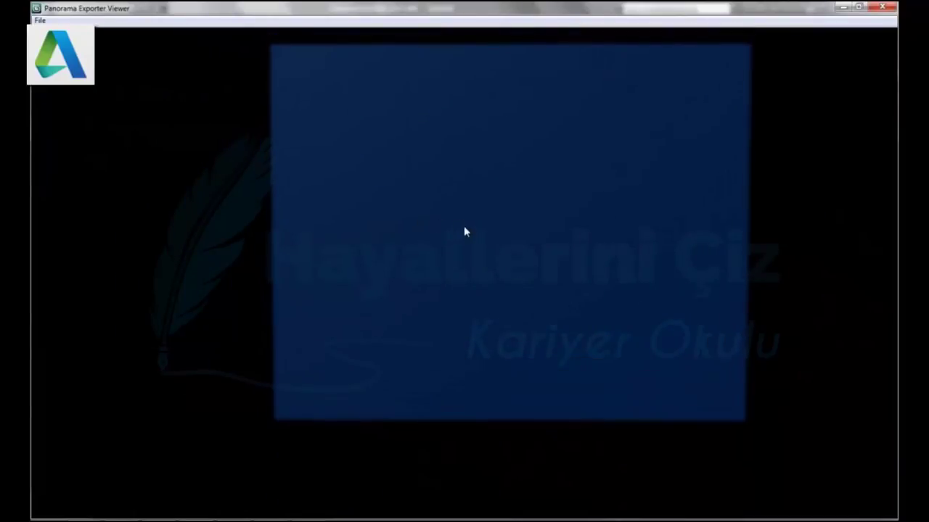
mouse_move(468, 211)
left_mouse_down()
mouse_move(533, 261)
mouse_move(520, 292)
left_mouse_up()
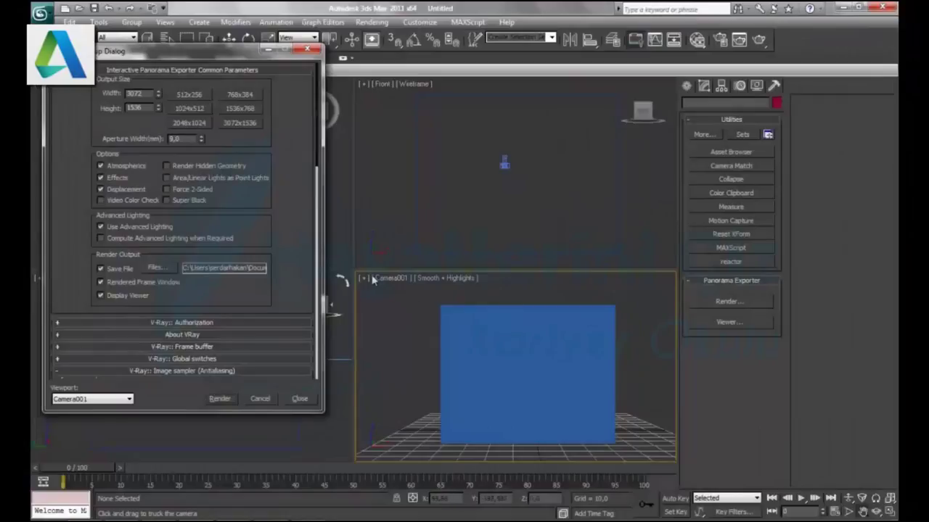
Close Panorama Exporter and the V-Ray messages, then maximize the Top view recentred on Camera001
left_click(309, 51)
left_click(276, 85)
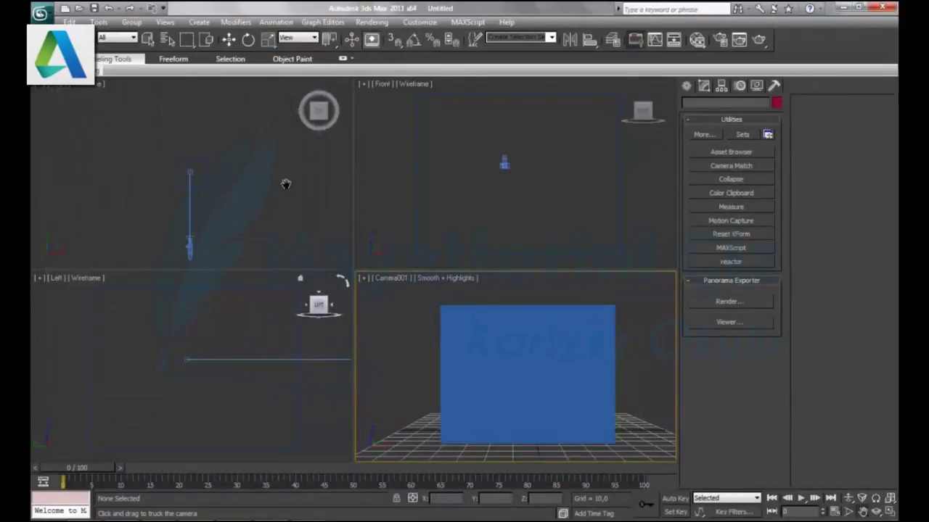
left_click(240, 248)
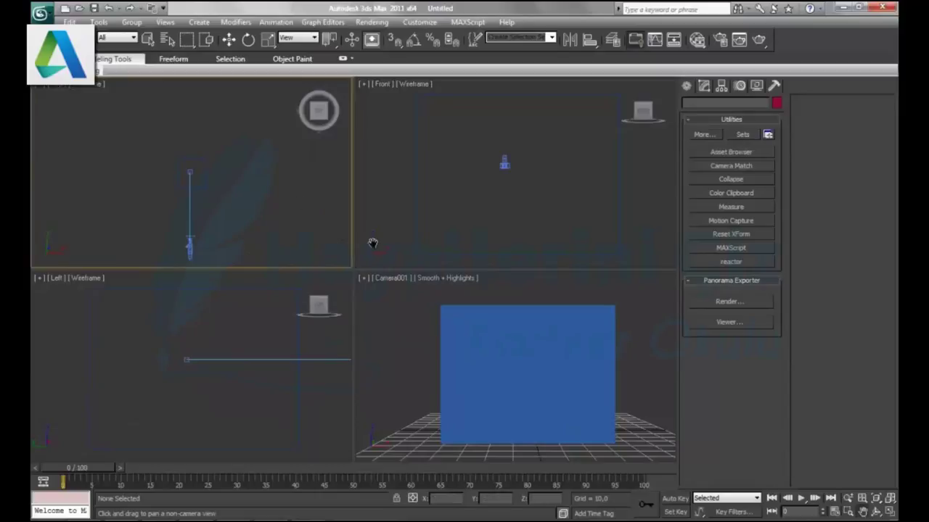
left_click(890, 512)
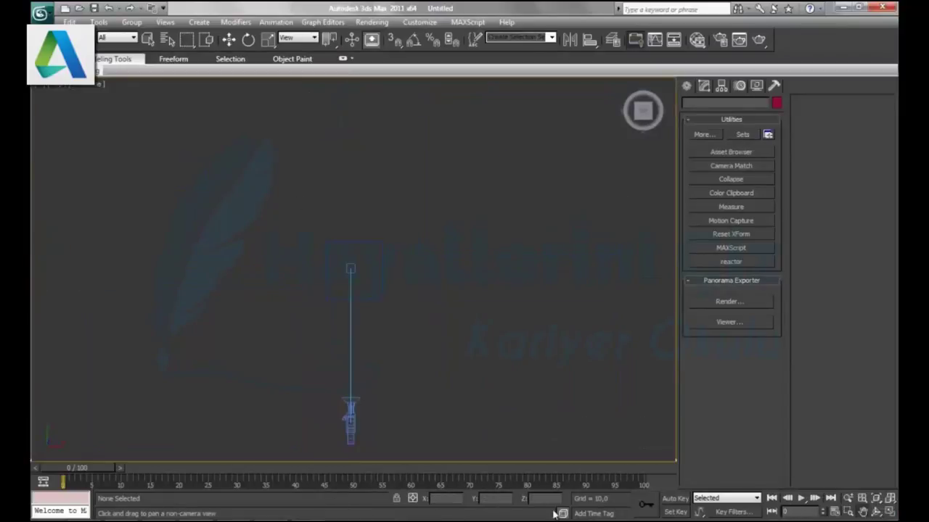
key("alt+w")
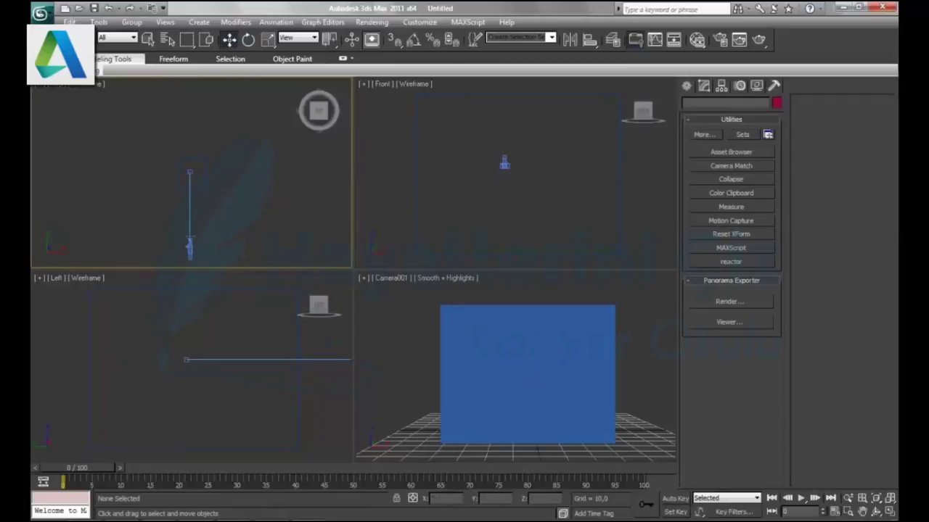
left_click(891, 512)
scroll(425, 319, "up", 2)
middle_click_drag(424, 303, 424, 293)
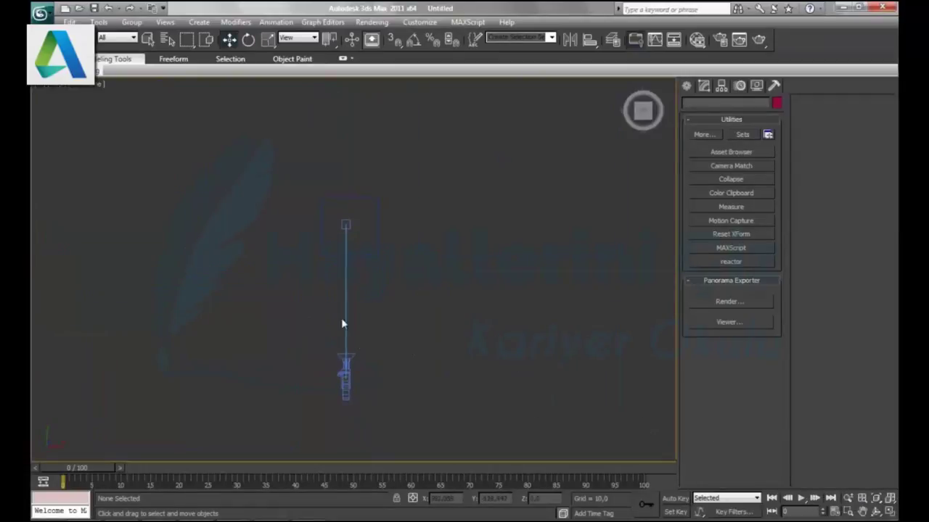
Turn on Auto Key, select Camera001, and move it up and right at frame 25
left_click(677, 500)
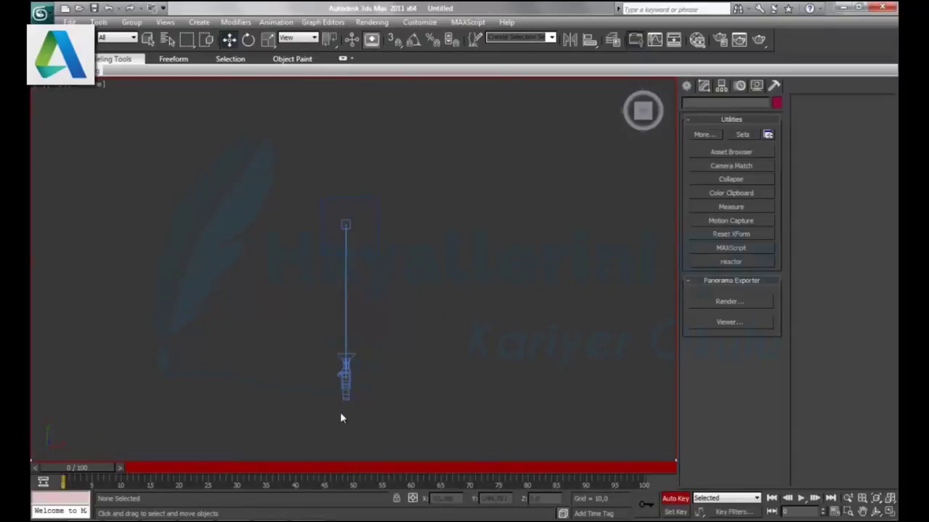
left_click(347, 382)
left_click_drag(89, 466, 220, 478)
key("w")
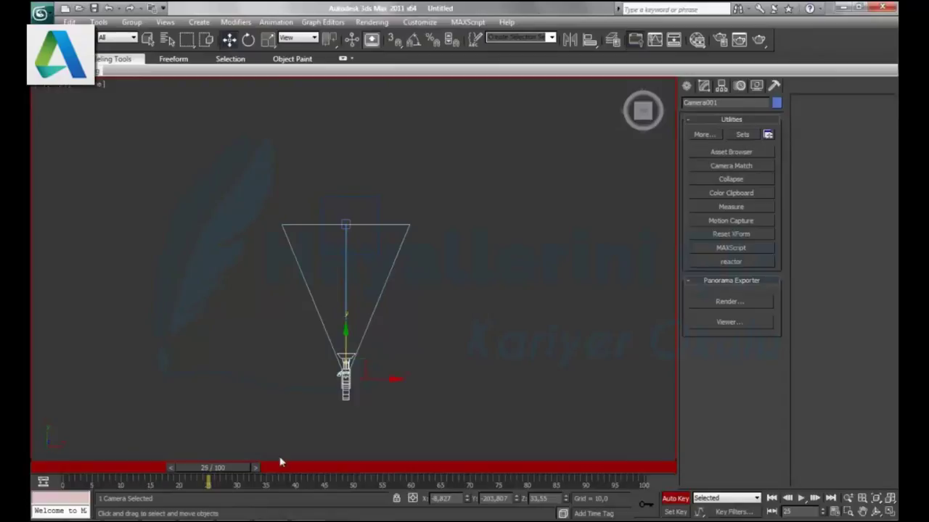
mouse_move(370, 380)
left_mouse_down()
mouse_move(486, 277)
mouse_move(490, 190)
left_mouse_up()
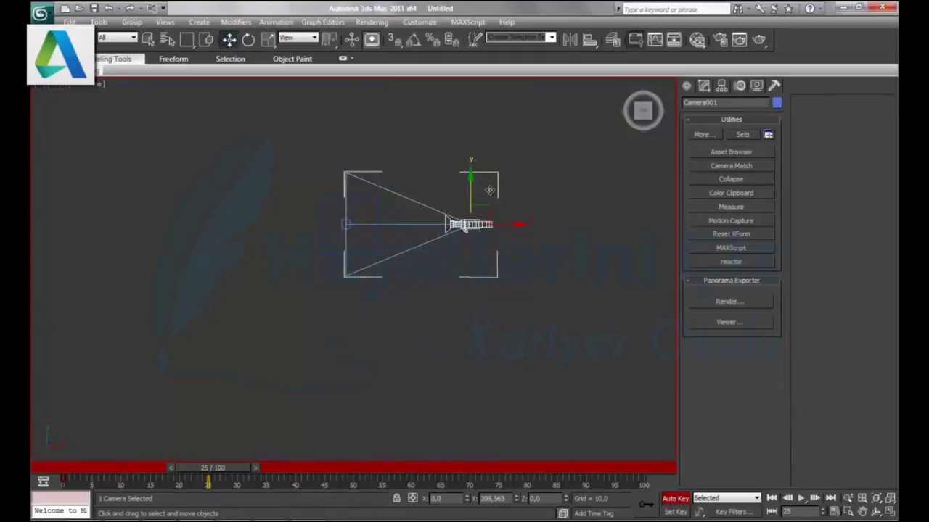
At frame 50, move Camera001 above its target, shifting it slightly left
left_click_drag(227, 470, 370, 472)
key("w")
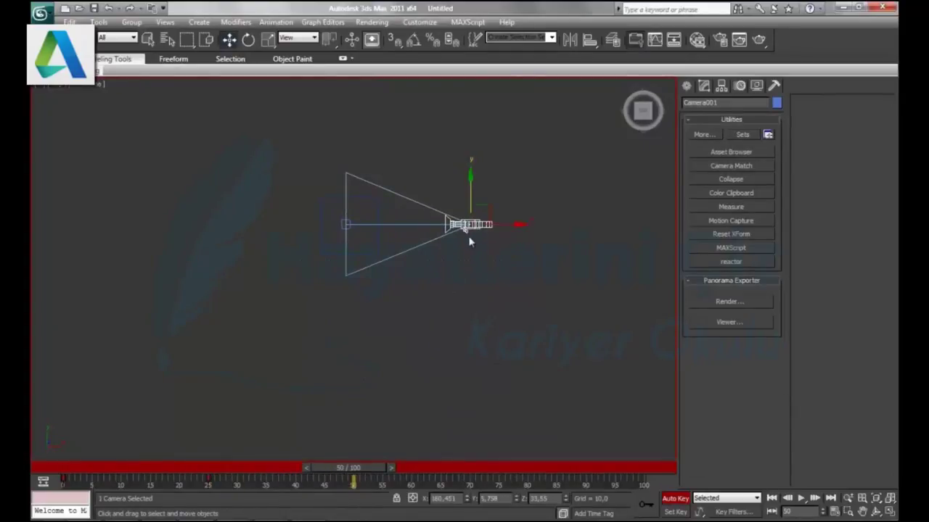
middle_click_drag(456, 275, 447, 355)
mouse_move(455, 306)
left_mouse_down()
mouse_move(479, 217)
mouse_move(517, 188)
mouse_move(403, 188)
left_mouse_up()
left_click_drag(390, 190, 382, 193)
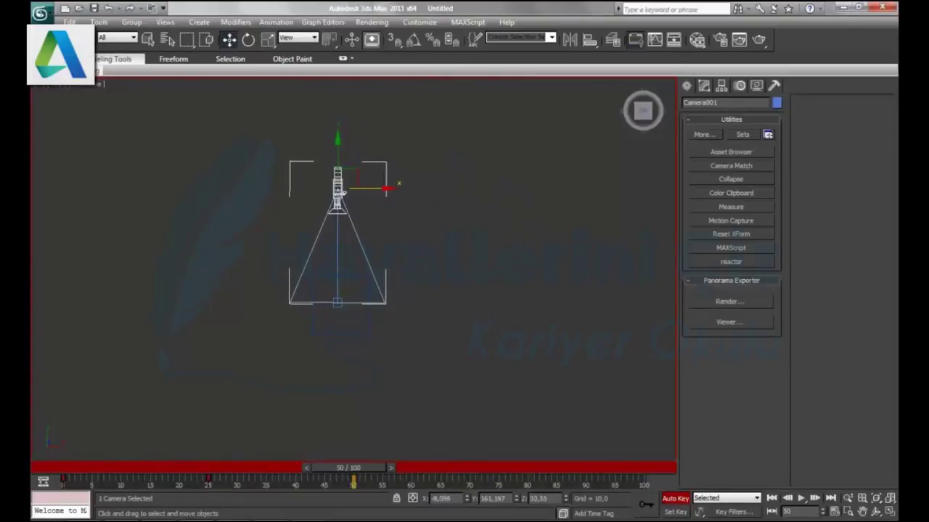
At frame 100, move Camera001 level with the target on its left, then turn Auto Key off
left_click_drag(356, 472, 633, 491)
key("w")
left_click_drag(373, 190, 215, 201)
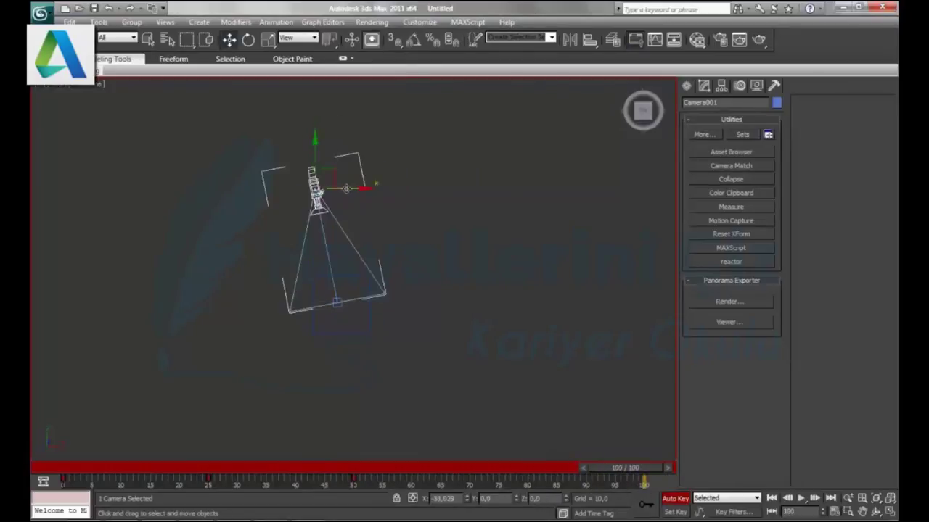
left_click_drag(178, 143, 157, 258)
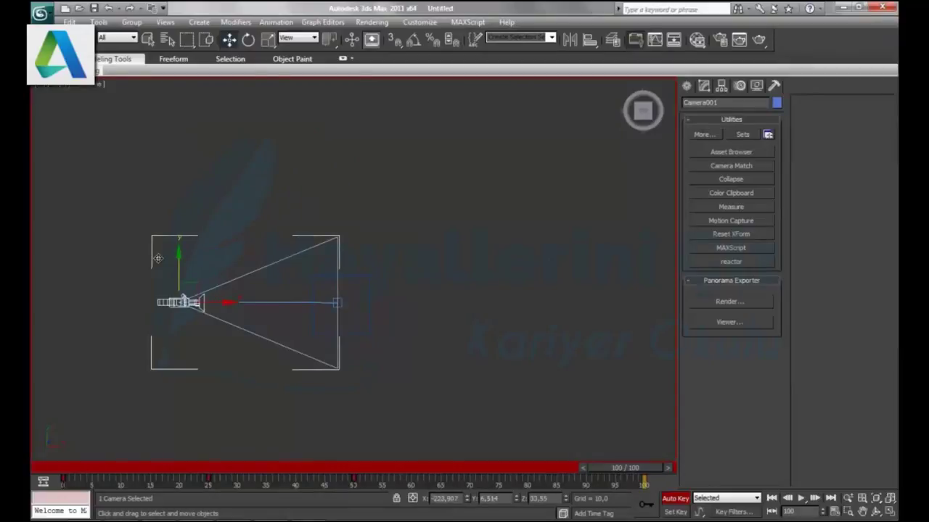
left_click(673, 500)
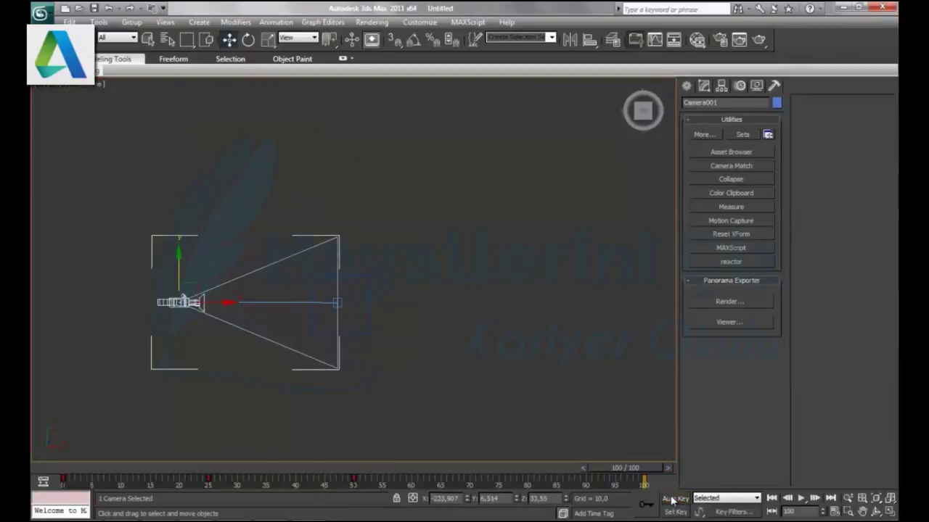
Preview Camera001's motion in the Top view, rewind to frame 0, and restore four viewports
left_click(801, 500)
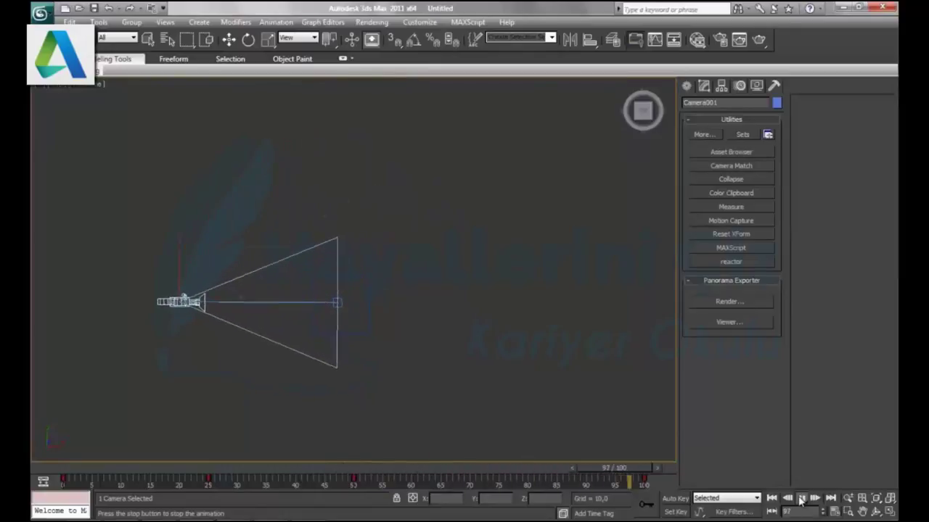
left_click(801, 499)
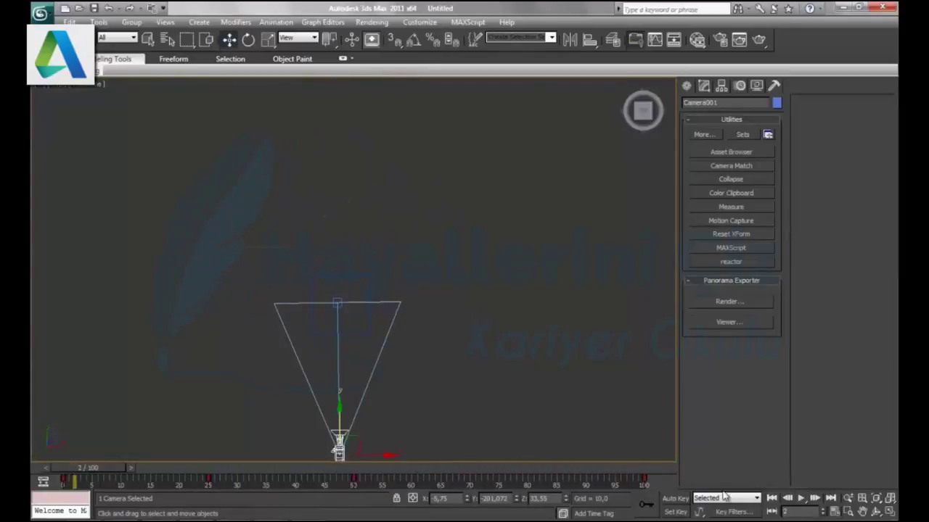
left_click_drag(103, 476, 82, 476)
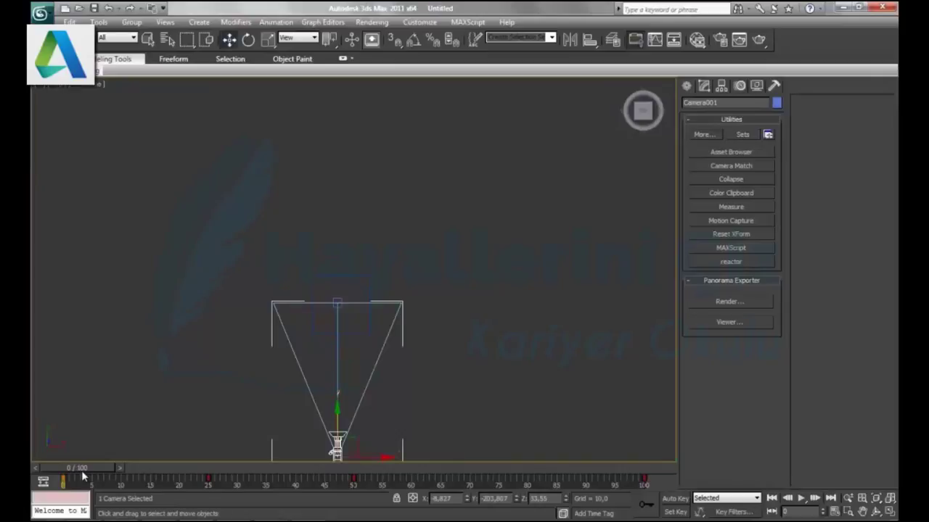
left_click(891, 511)
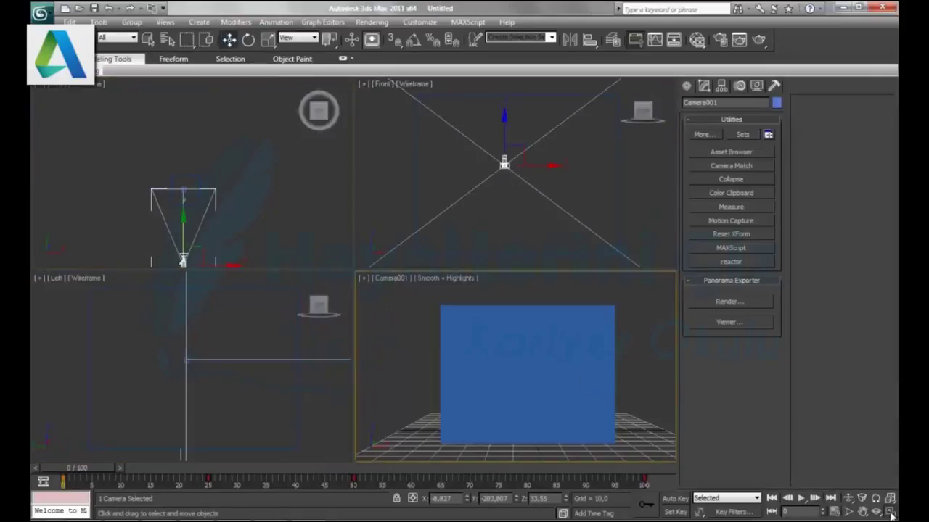
Play Camera001's animation in the maximized Camera001 view and rewind to frame 0
left_click(891, 512)
left_click(801, 499)
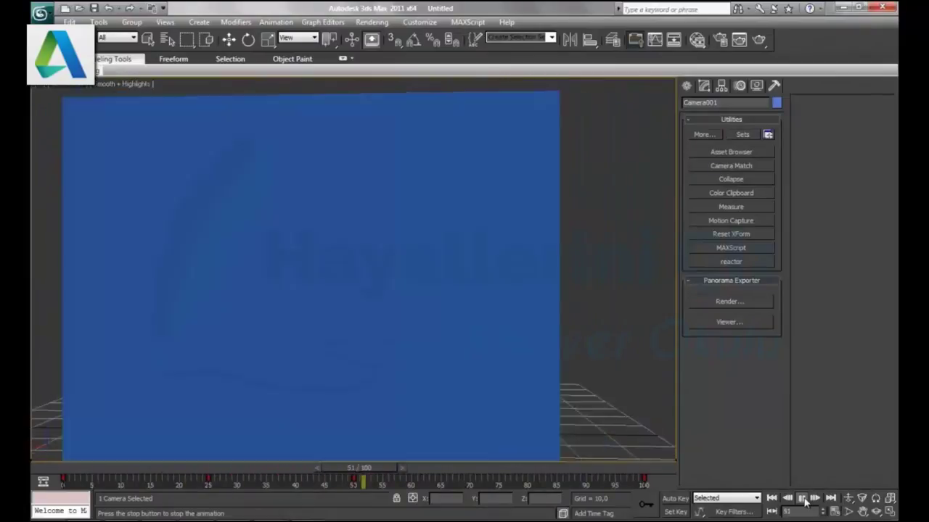
left_click(801, 498)
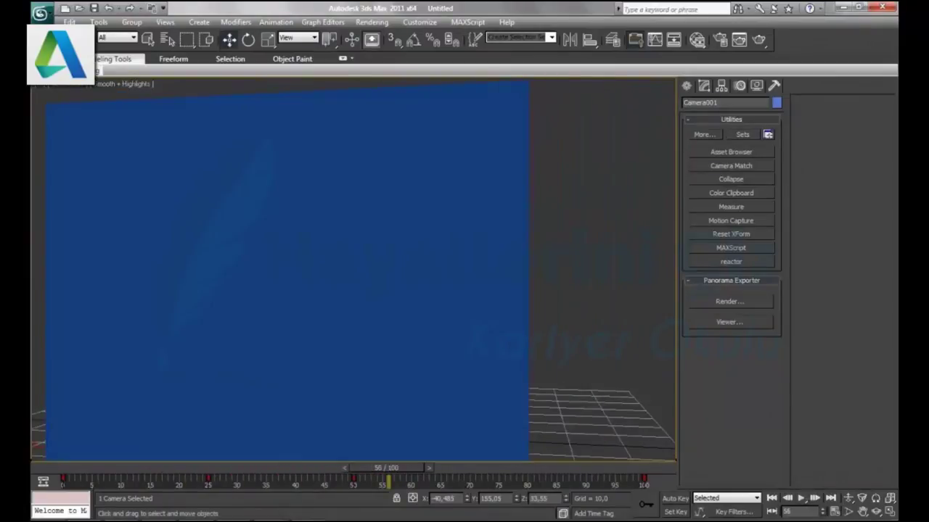
left_click_drag(389, 472, 72, 468)
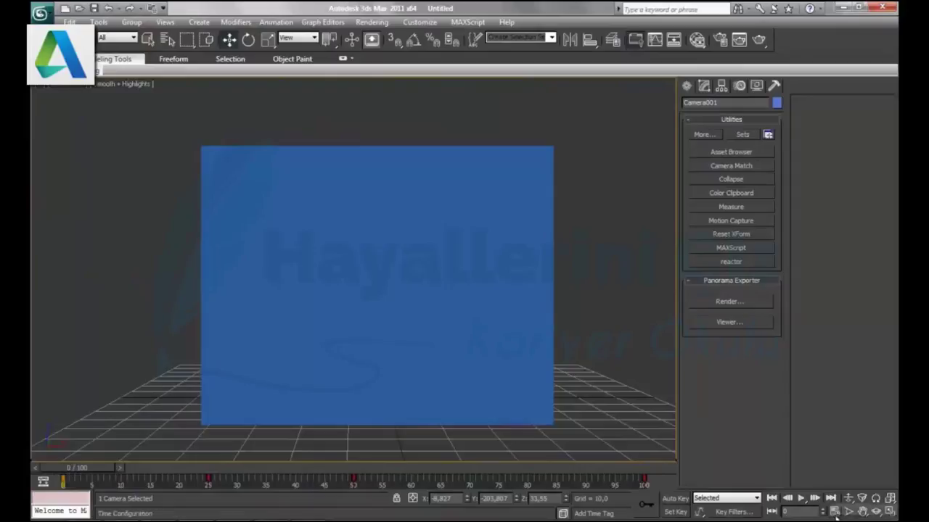
left_click(834, 512)
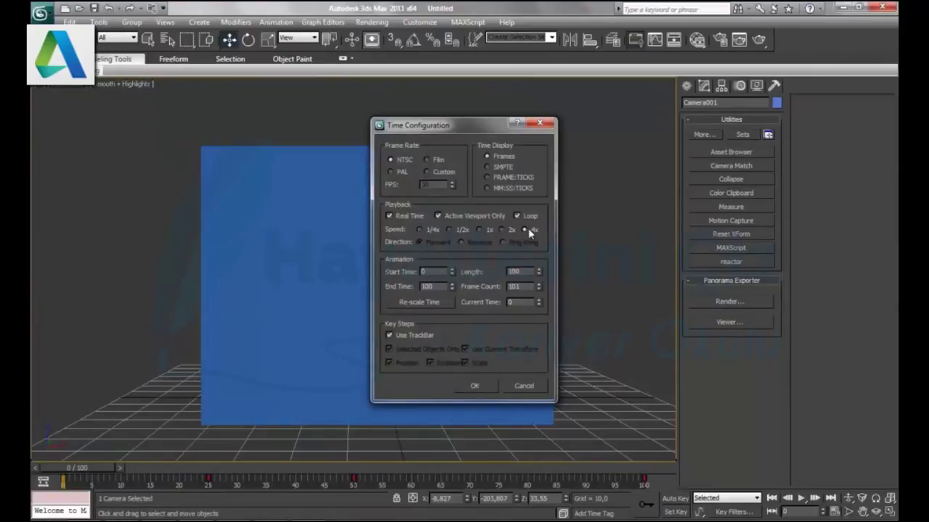
Apply 4x playback speed and briefly preview the camera animation
left_click(487, 390)
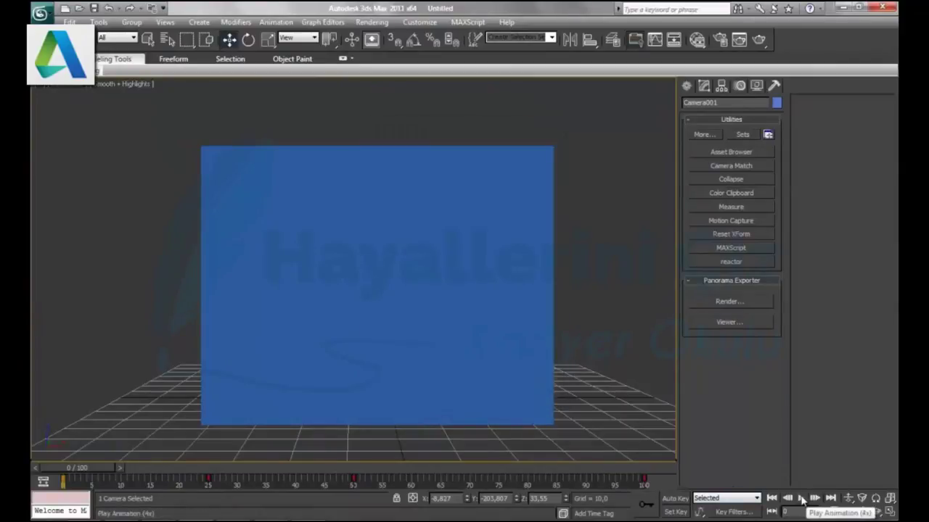
left_click(801, 499)
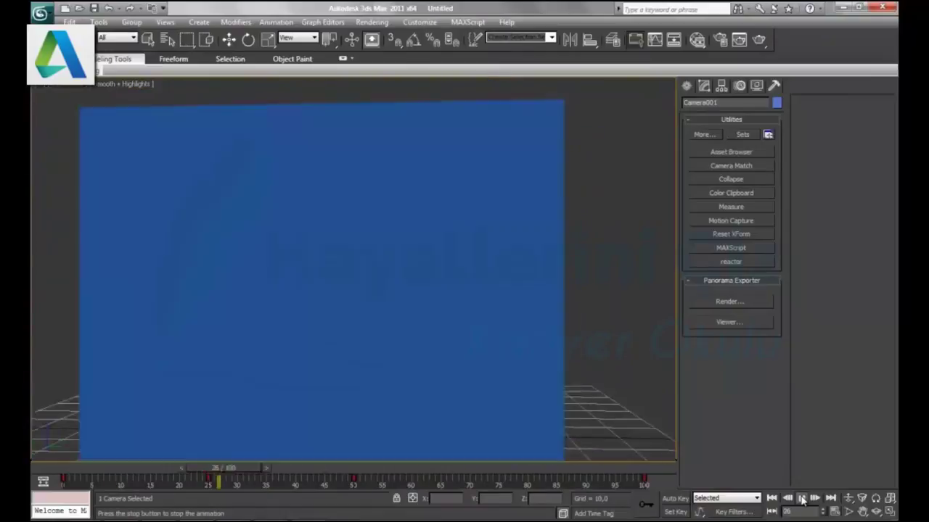
left_click(802, 499)
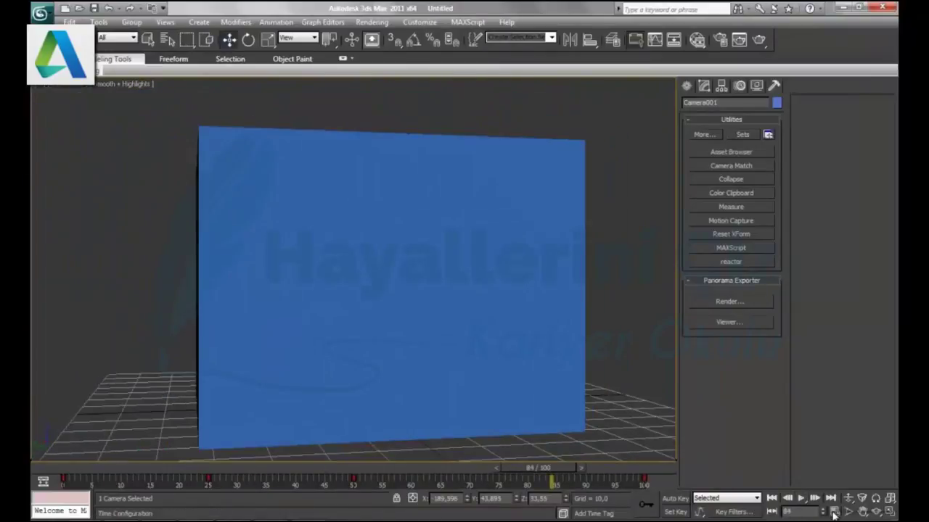
Set playback speed to 1/4x and replay the camera move from frame 0
left_click(834, 513)
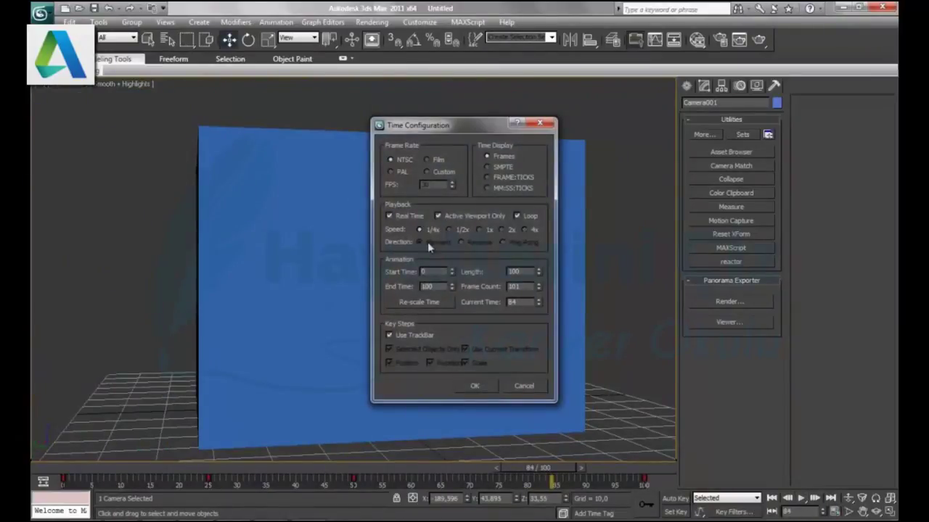
left_click(475, 387)
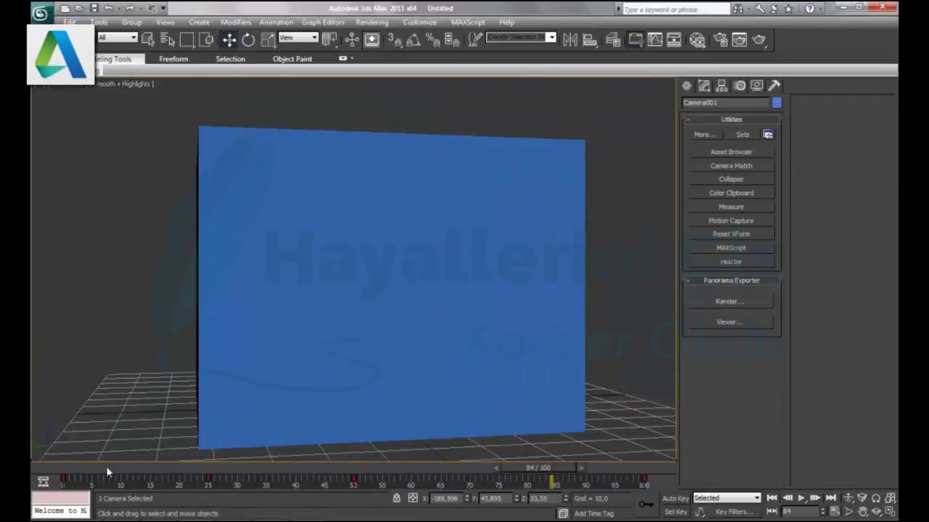
left_click_drag(545, 470, 31, 455)
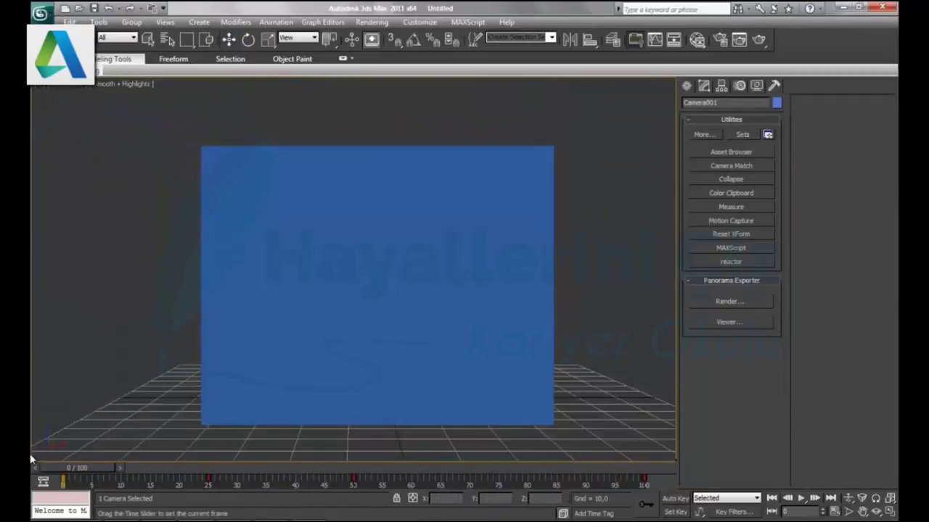
left_click(800, 500)
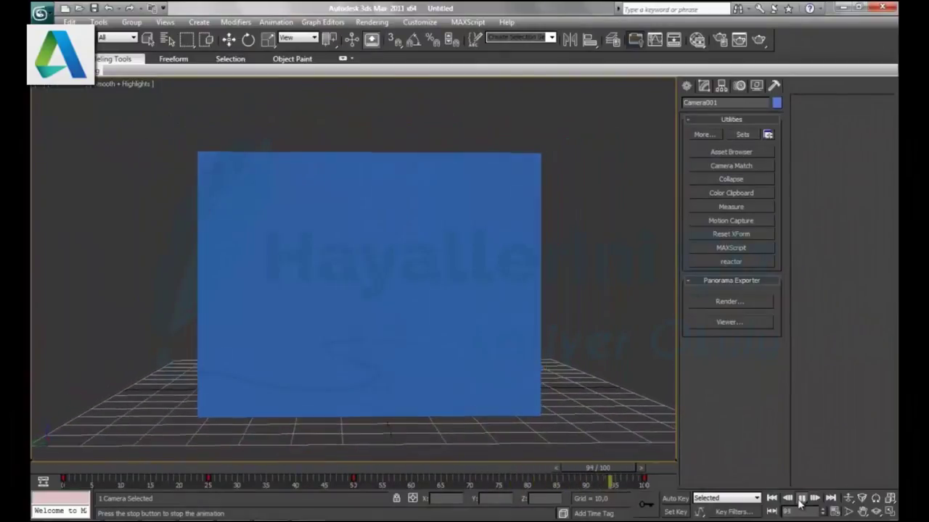
left_click(801, 500)
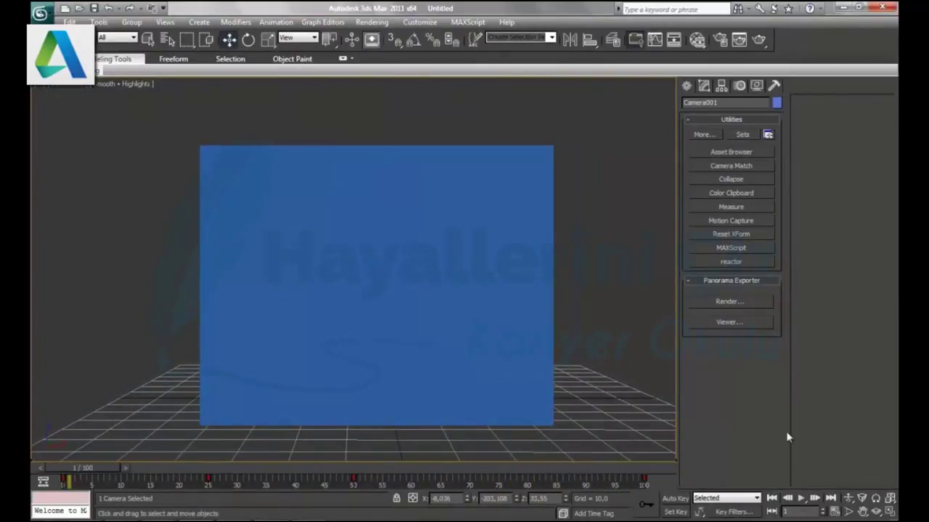